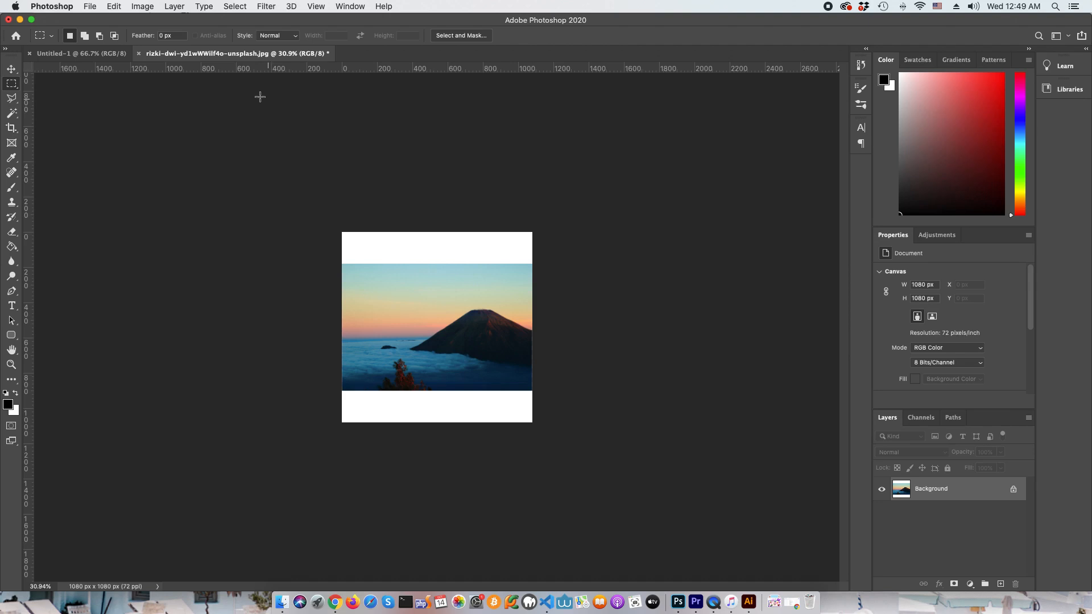
Step: Save the image as a JPEG named copy.jpg in the references folder
click(89, 7)
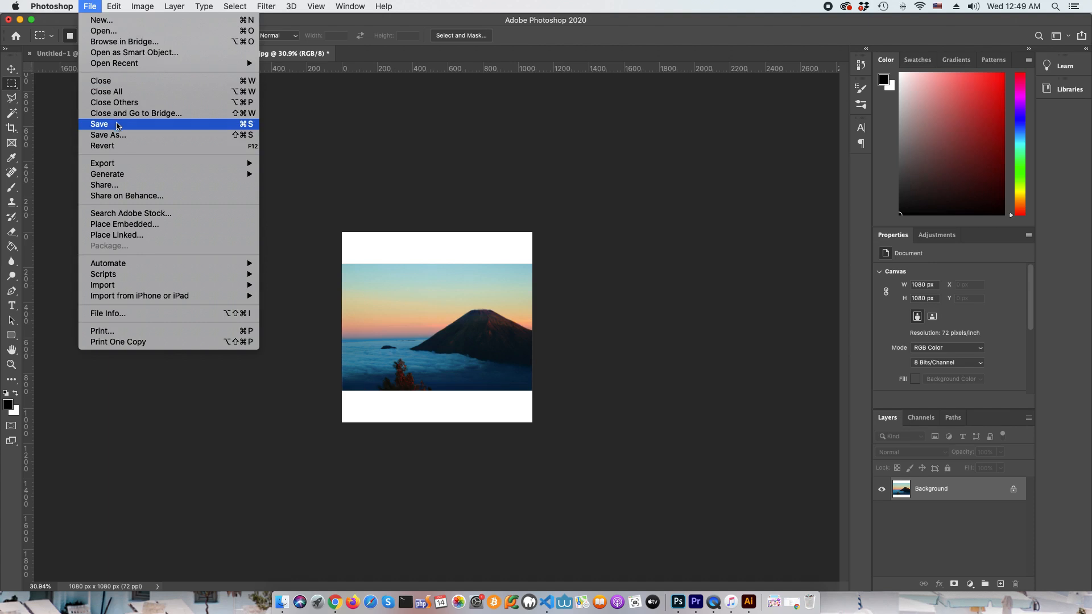
click(160, 138)
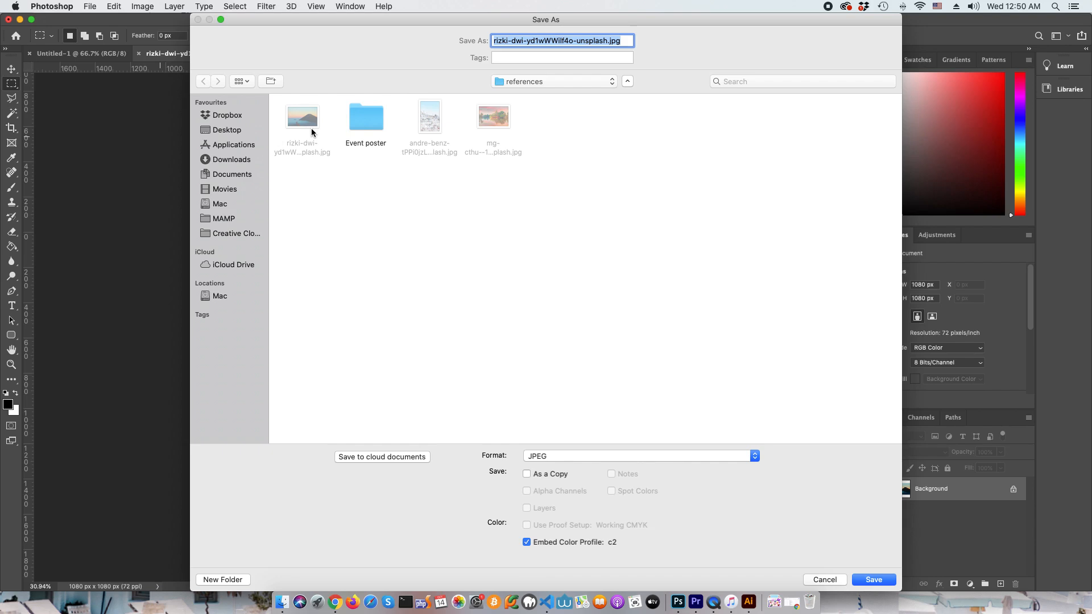
drag(607, 41, 474, 44)
text(copy)
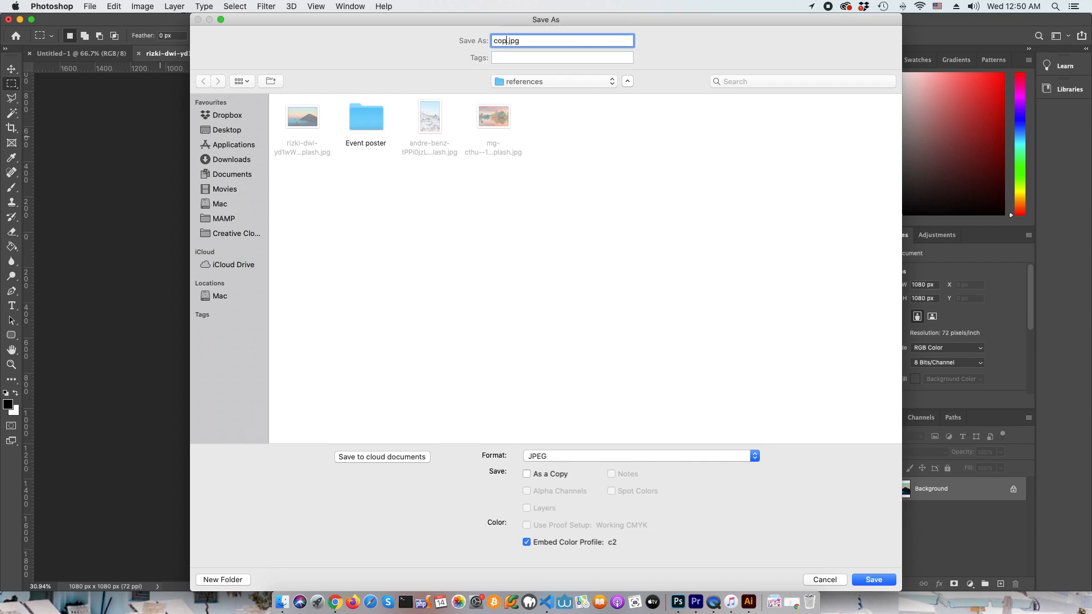
click(871, 580)
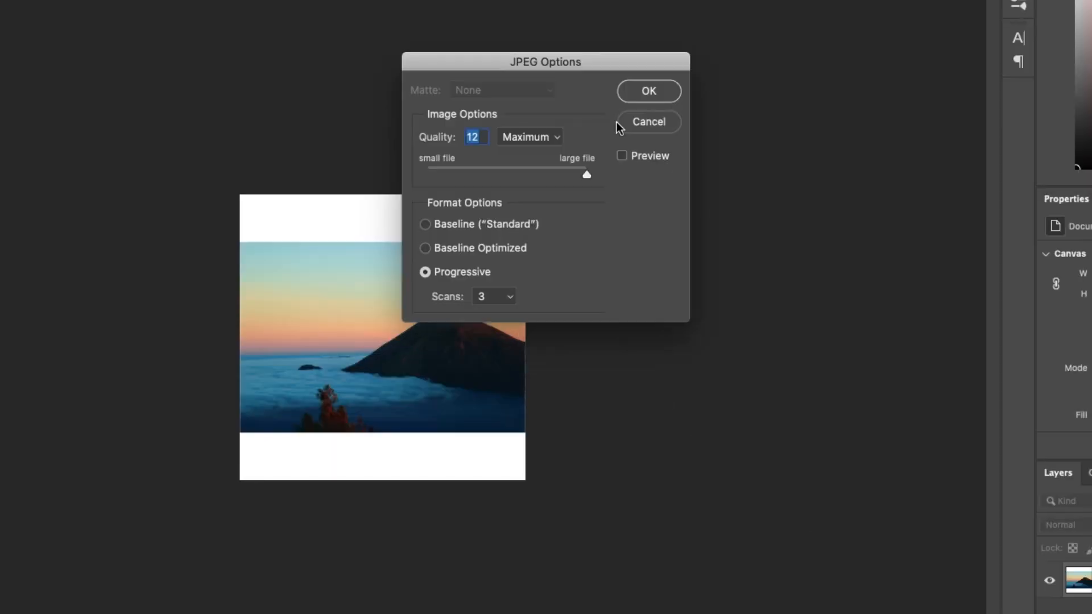
Step: Keep the JPEG options at quality 12 (Maximum) with Progressive format and finish saving the file
click(561, 139)
click(556, 137)
click(545, 149)
click(551, 141)
click(540, 165)
drag(560, 176, 593, 177)
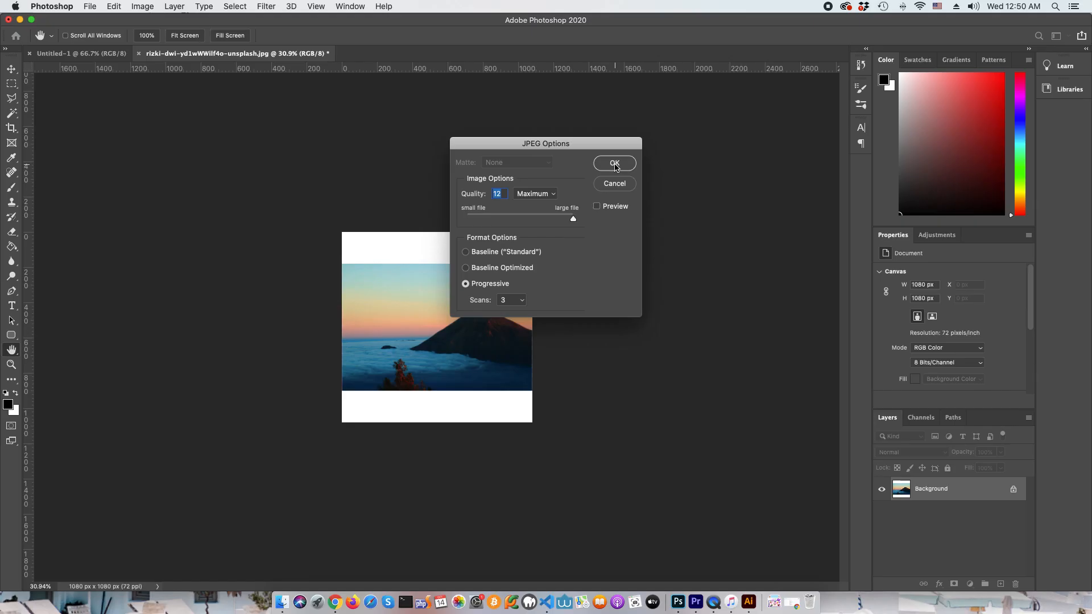
click(615, 164)
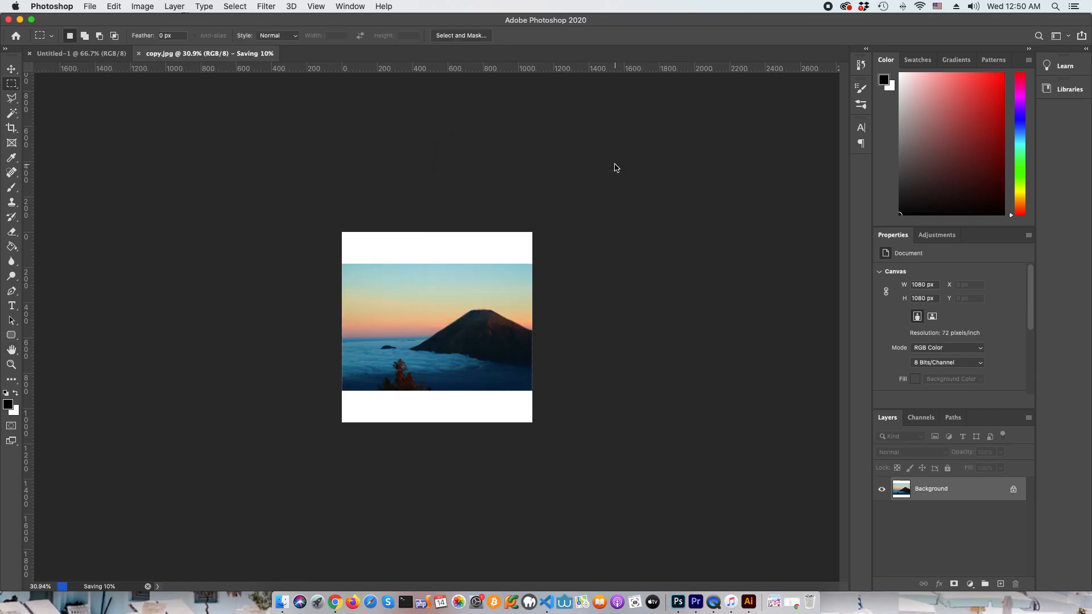
Step: Look for copy.jpg in the references folder in Finder and check whether Save is available for it in Photoshop
key(ctrl+Right)
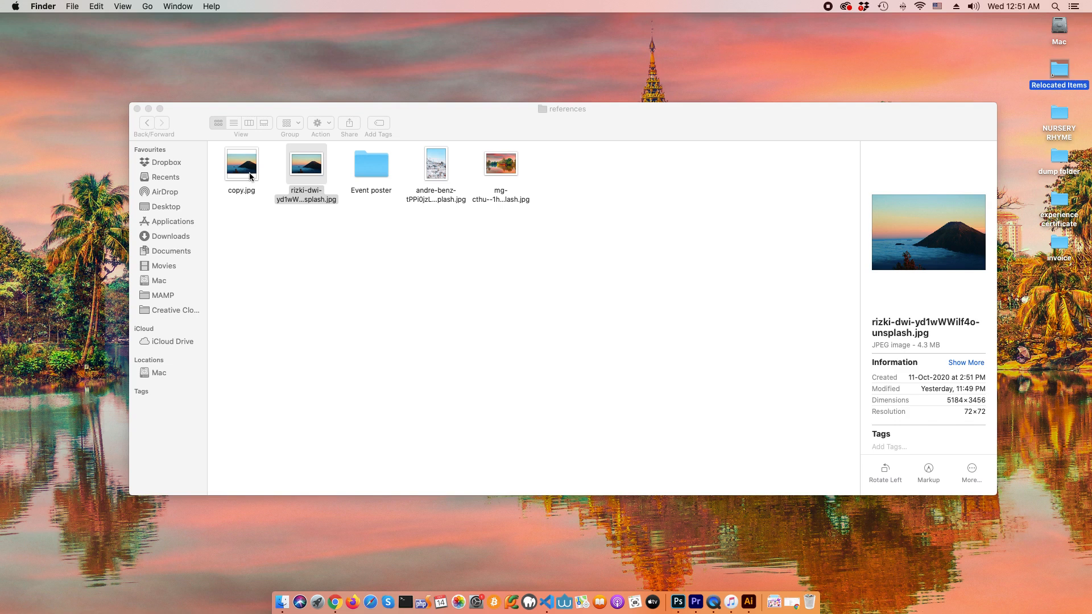
key(ctrl+Left)
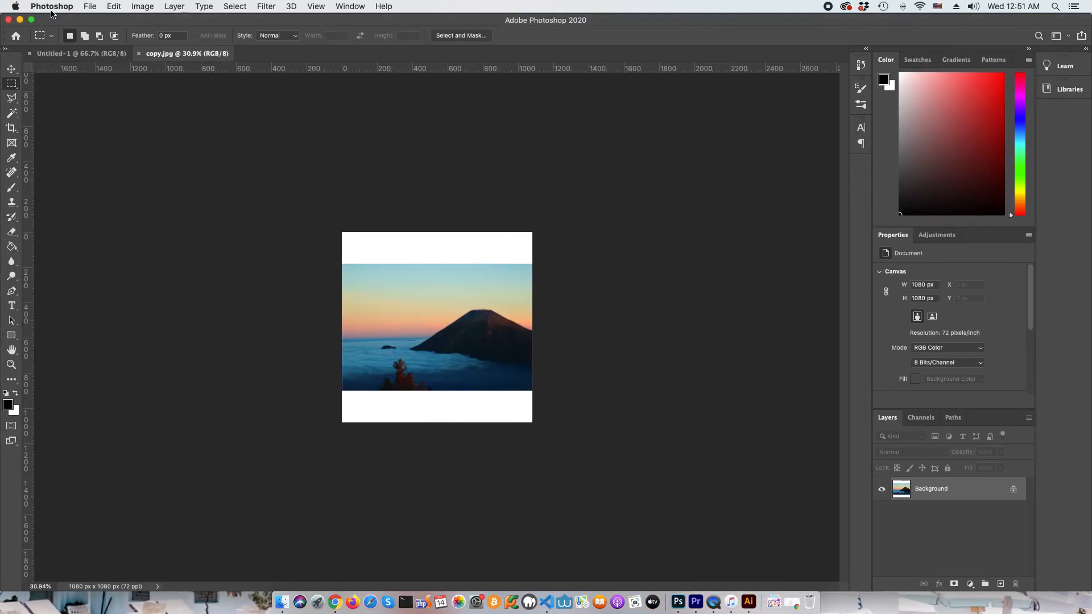
click(90, 7)
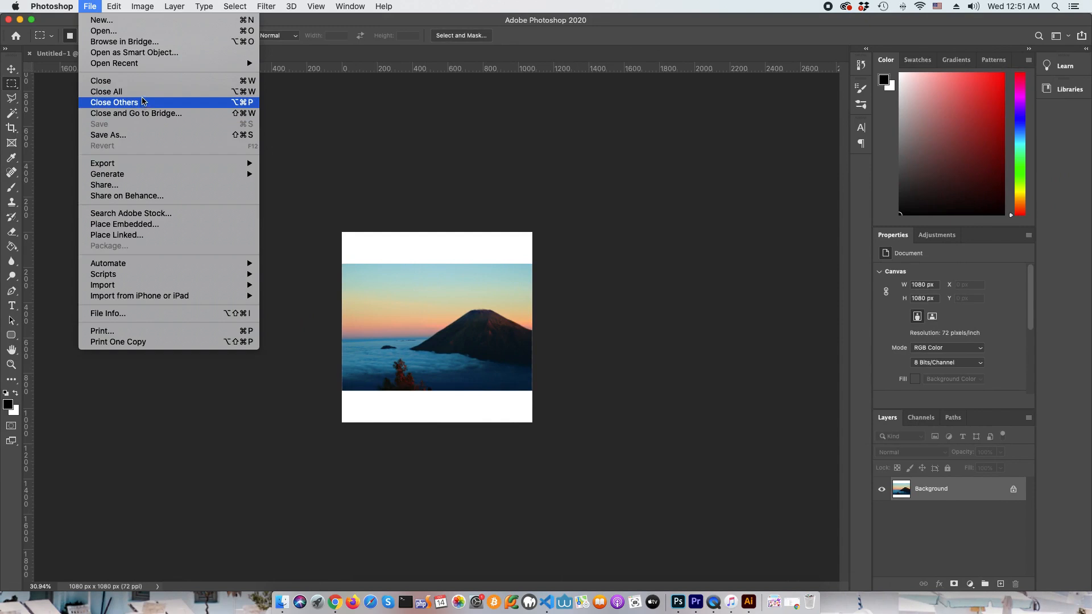
click(329, 124)
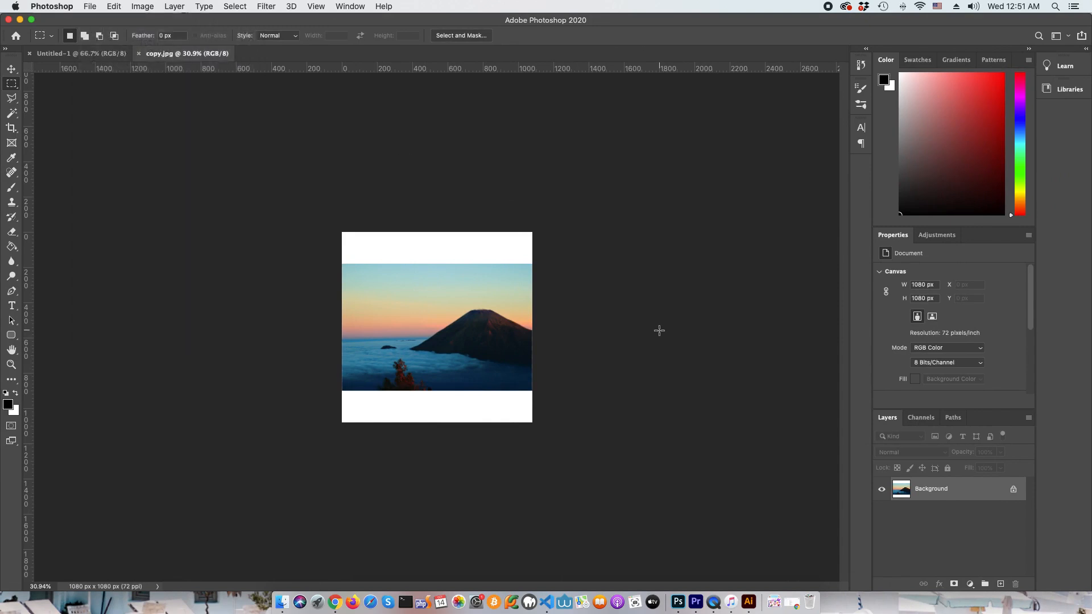
Step: Undo the last horizontal flip of the image and save it to copy.jpg, checking the file in Finder
key(super+z)
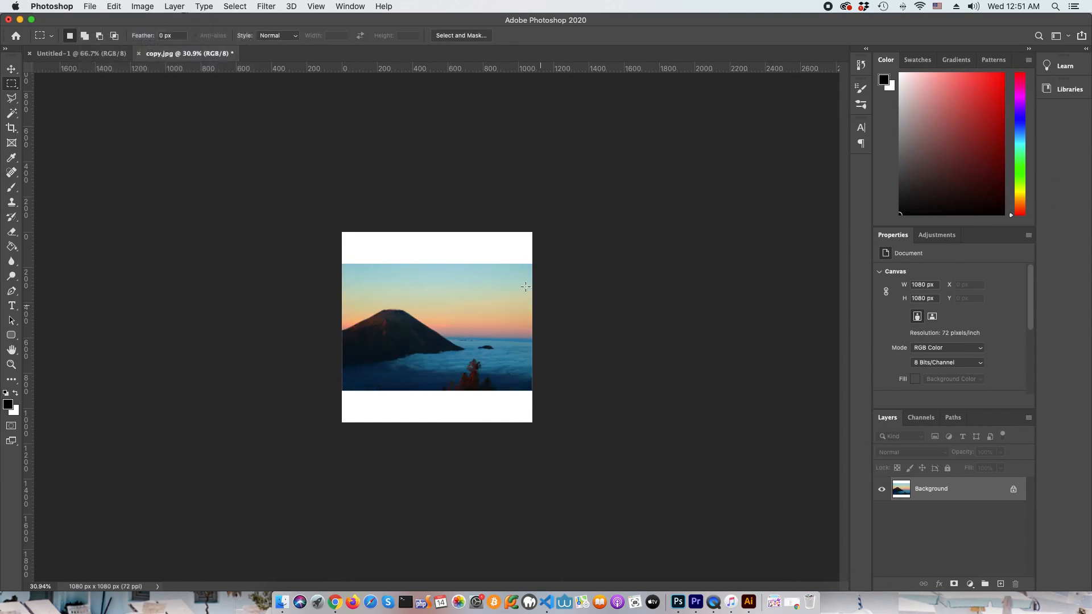
click(90, 7)
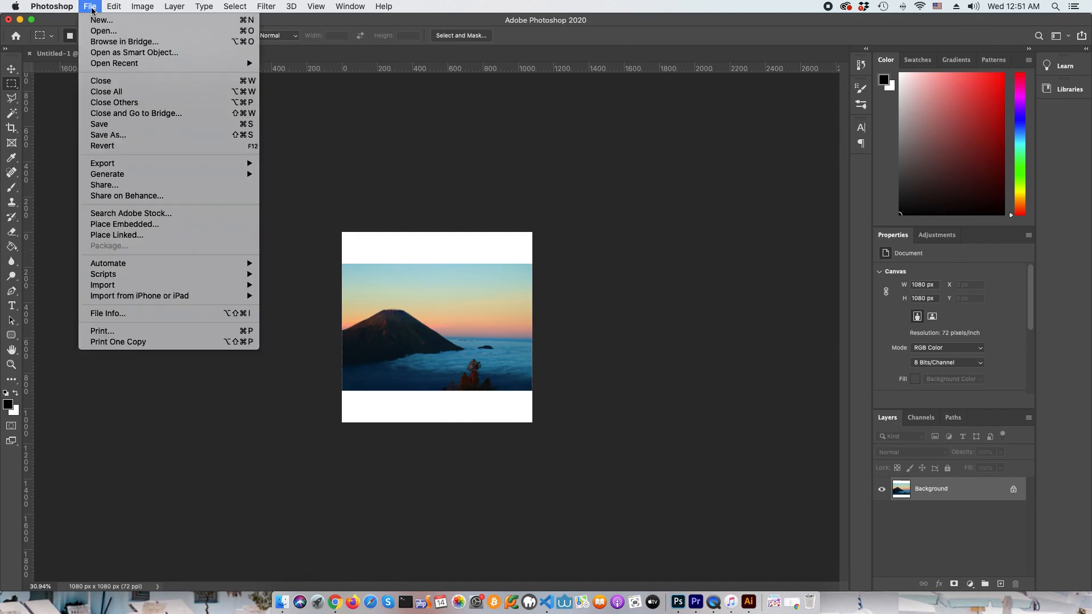
click(119, 128)
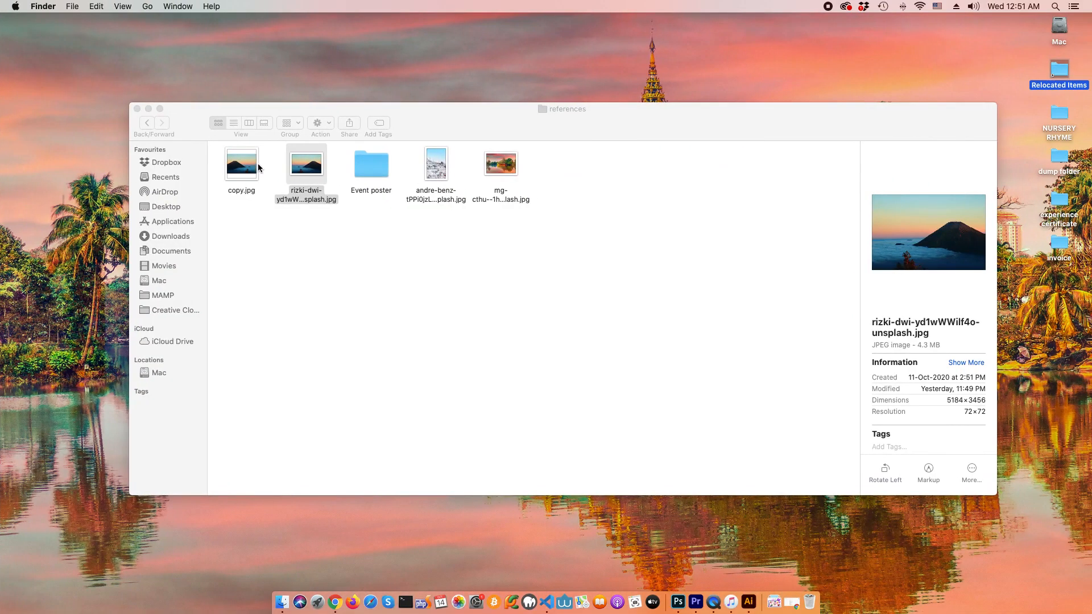
double_click(238, 166)
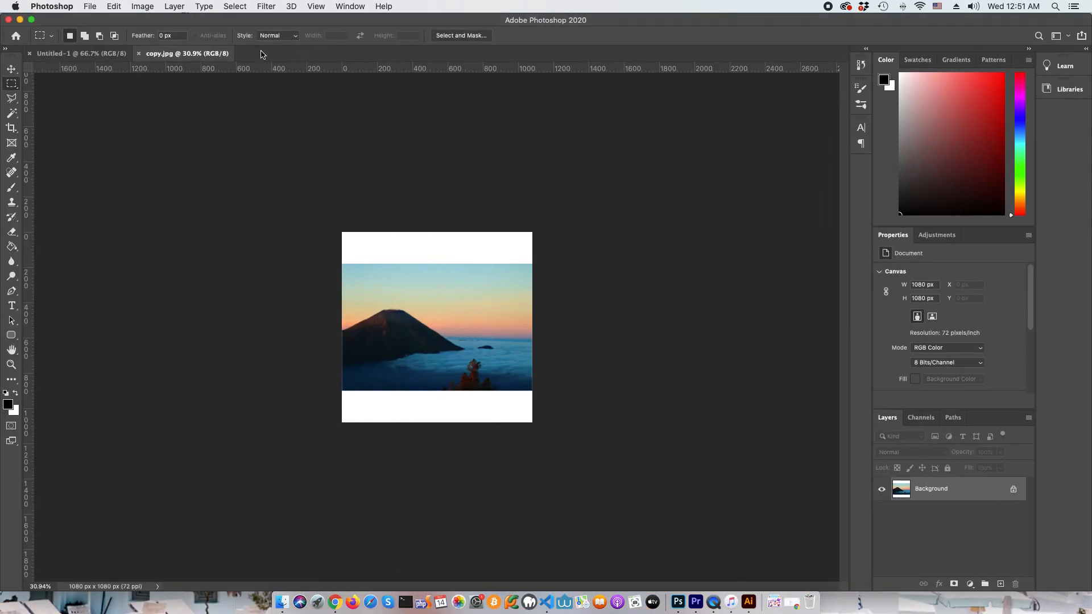
Step: Restore the mountain to the right side of the image and start a Save for Web (Legacy) export
key(super+z)
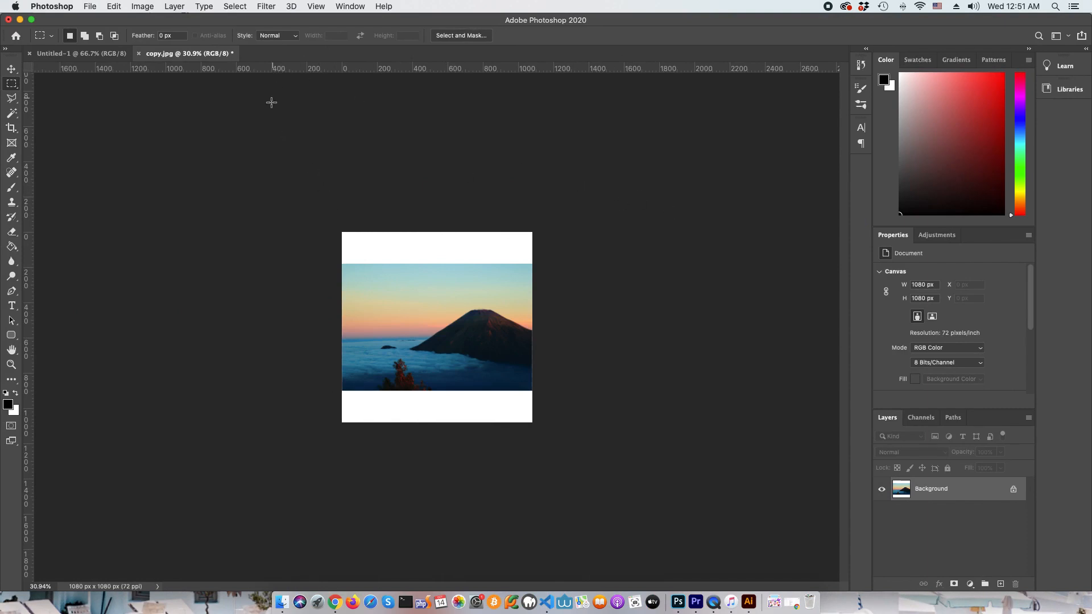
click(88, 6)
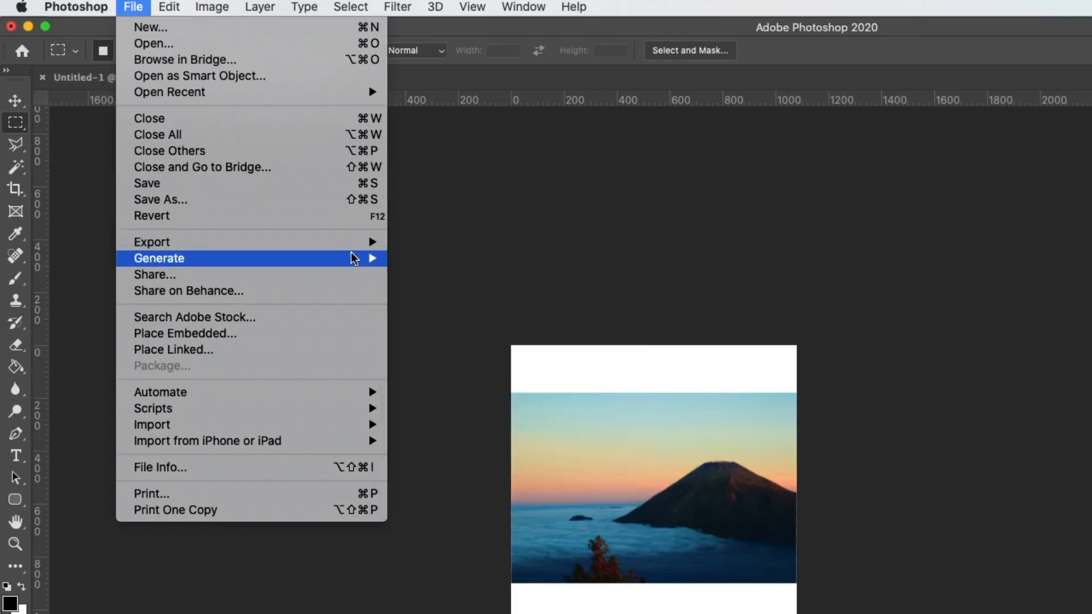
mouse_move(250, 164)
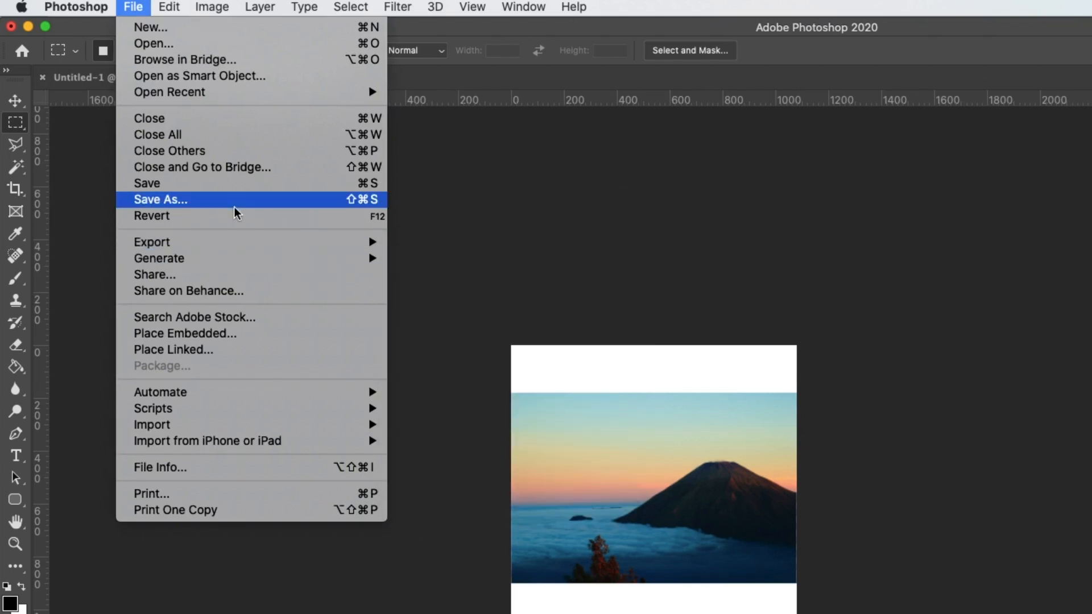
mouse_move(236, 241)
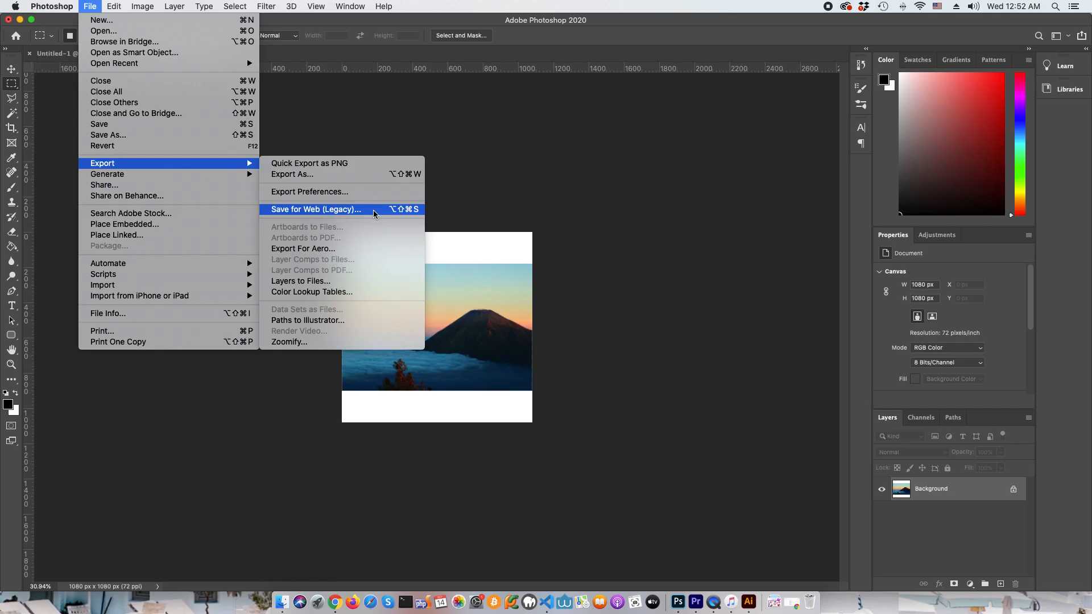
click(374, 210)
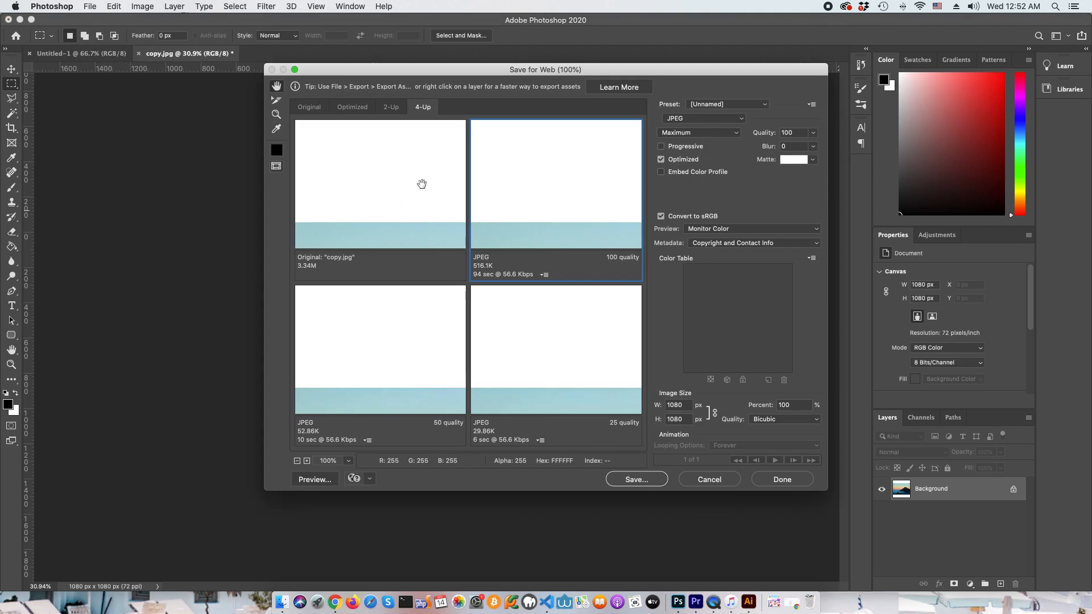
Step: Compare the Original, Optimized, 2-Up and 4-Up export previews, examining the cloud area in the 4-Up view
click(309, 108)
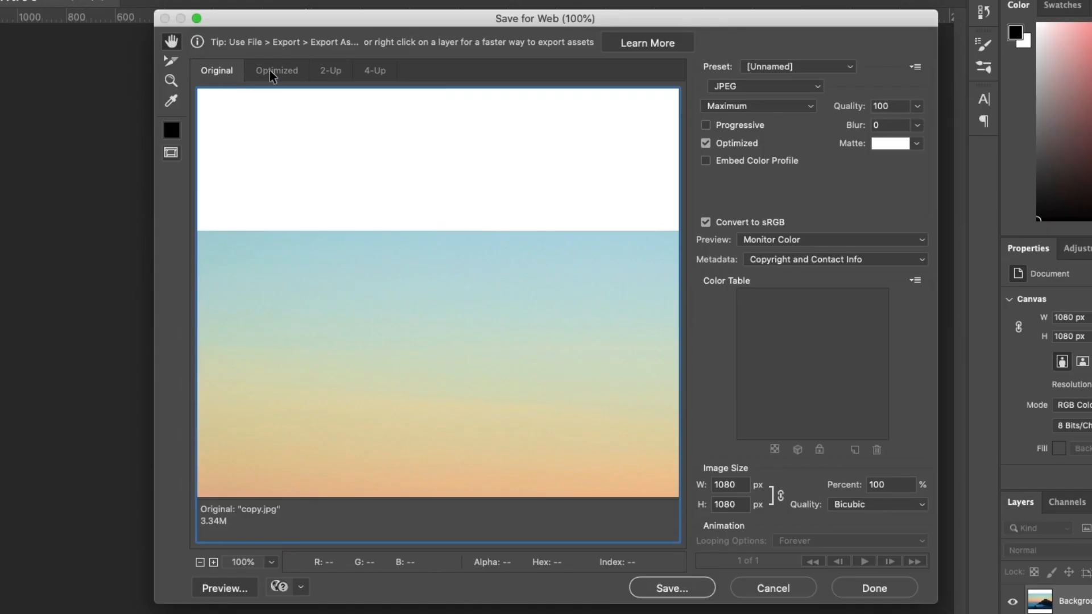
click(269, 70)
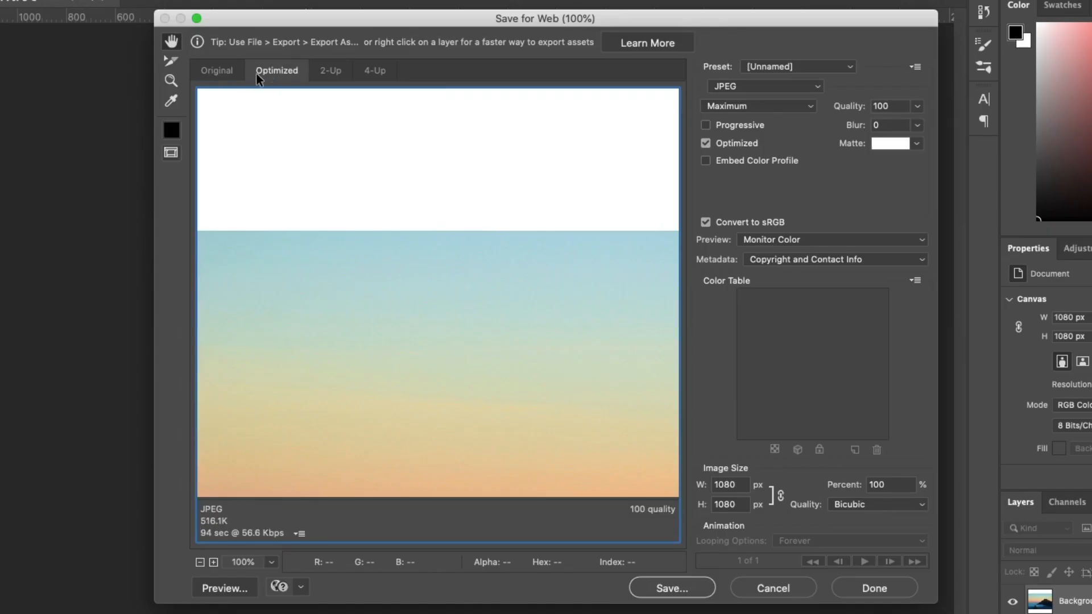
click(331, 70)
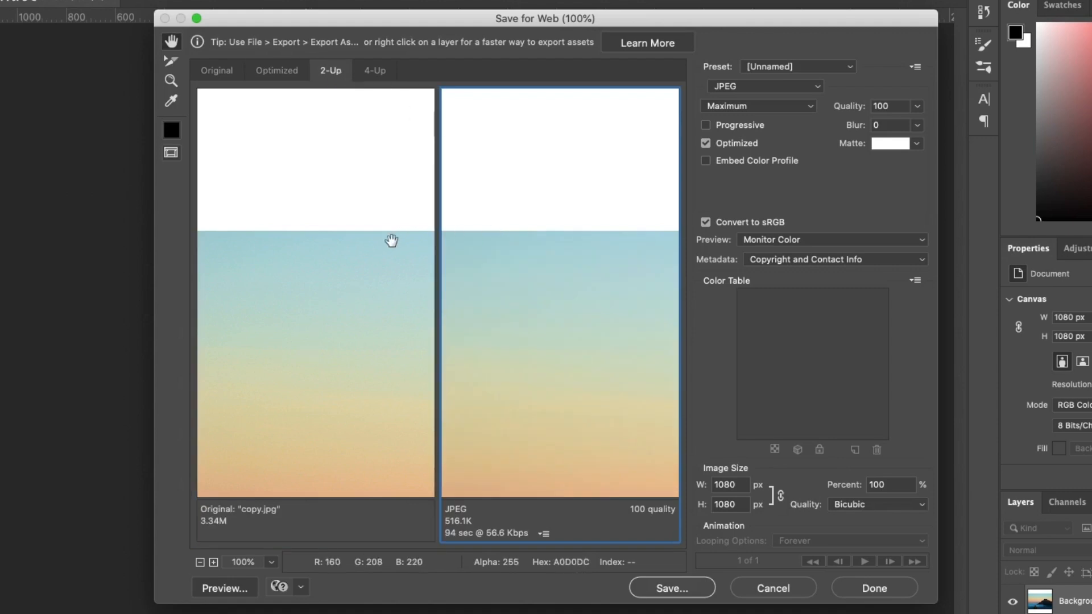
click(370, 69)
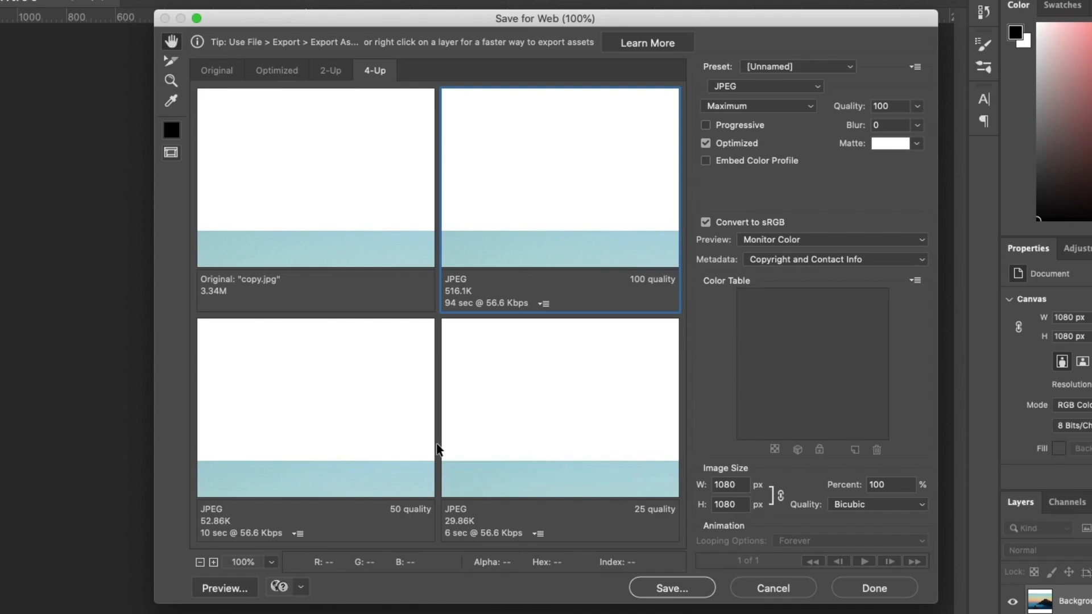
drag(383, 230, 405, 110)
drag(397, 210, 391, 153)
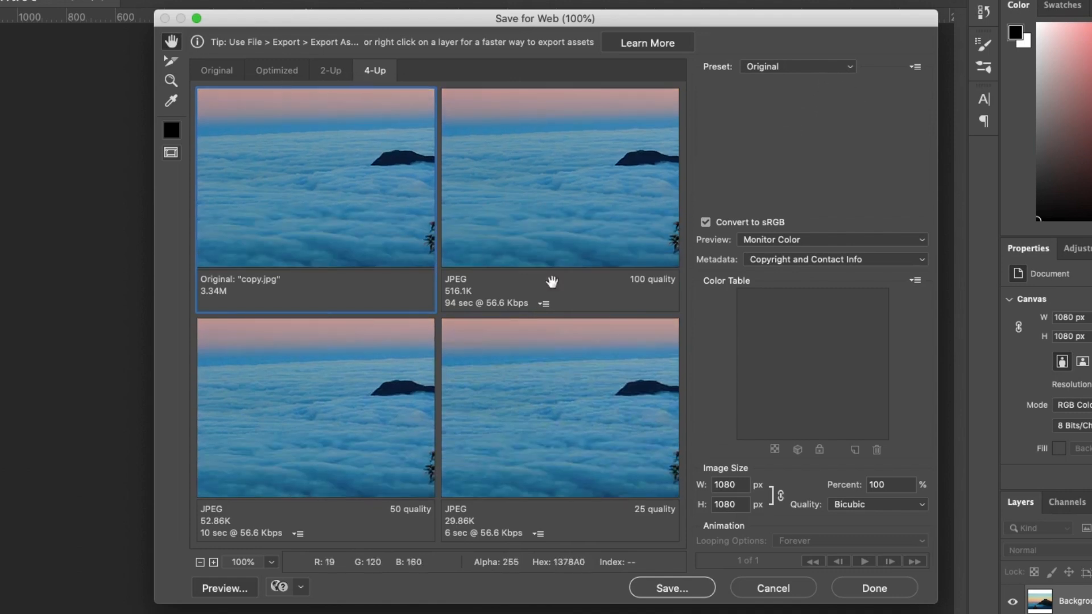
Step: Apply the JPEG High preset and compare that version with the original image in the 4-Up preview
click(845, 67)
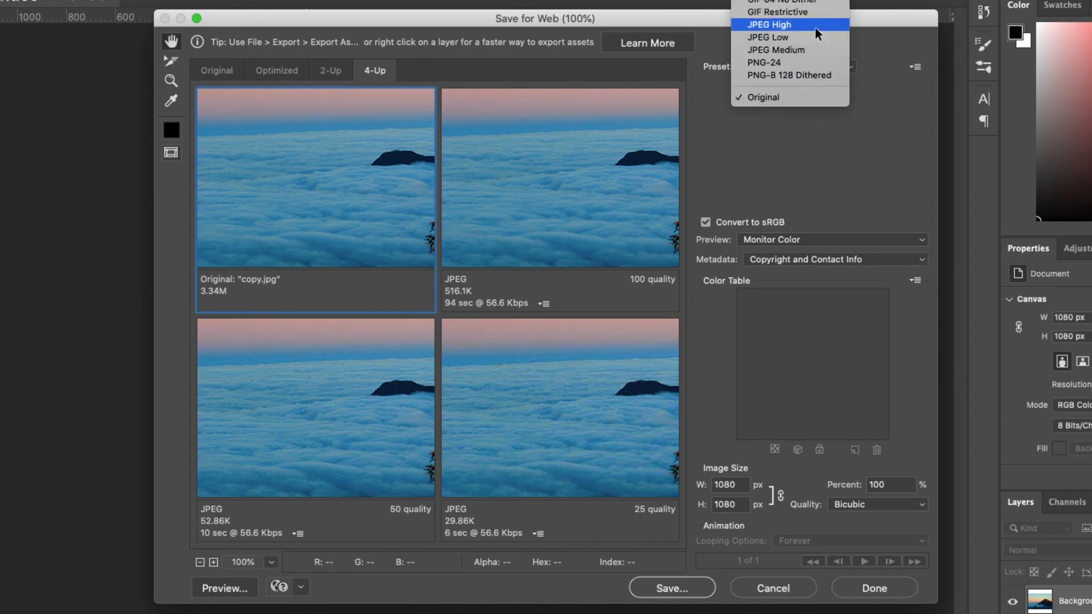
click(815, 25)
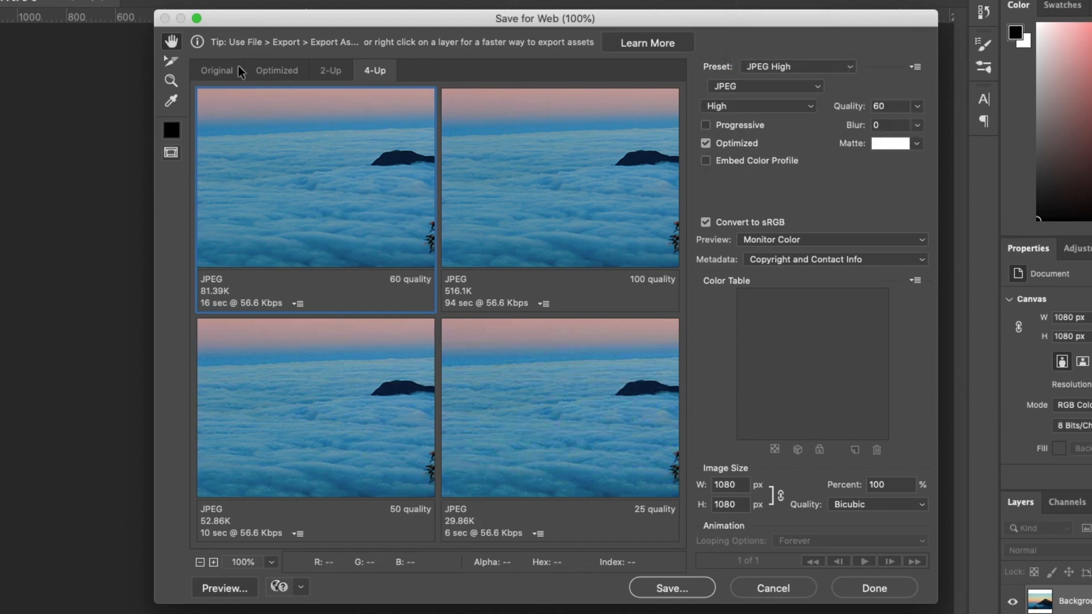
click(219, 71)
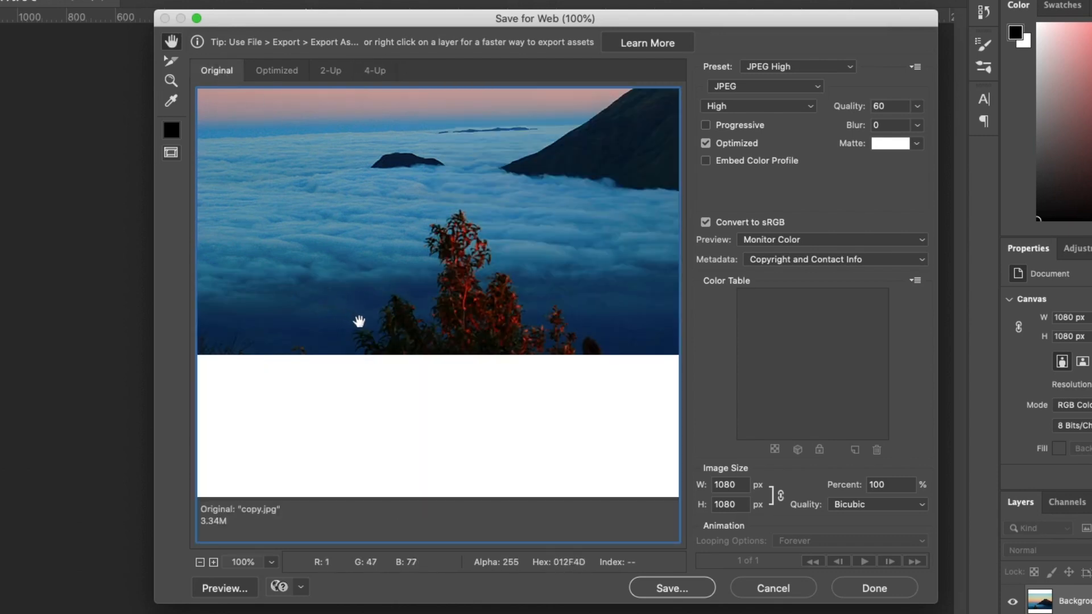
click(374, 71)
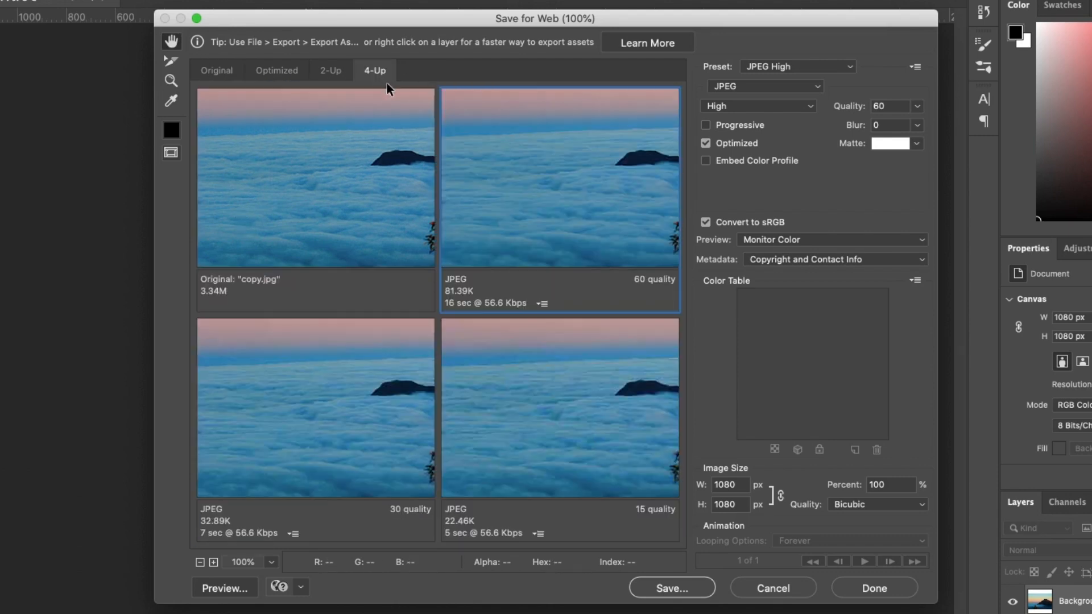
click(322, 260)
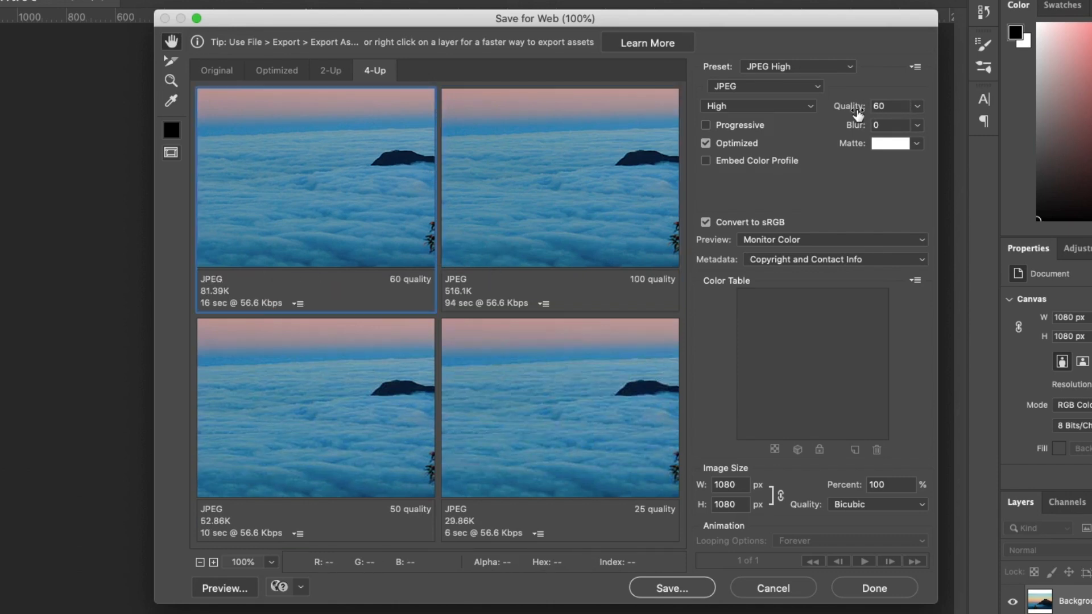
click(491, 259)
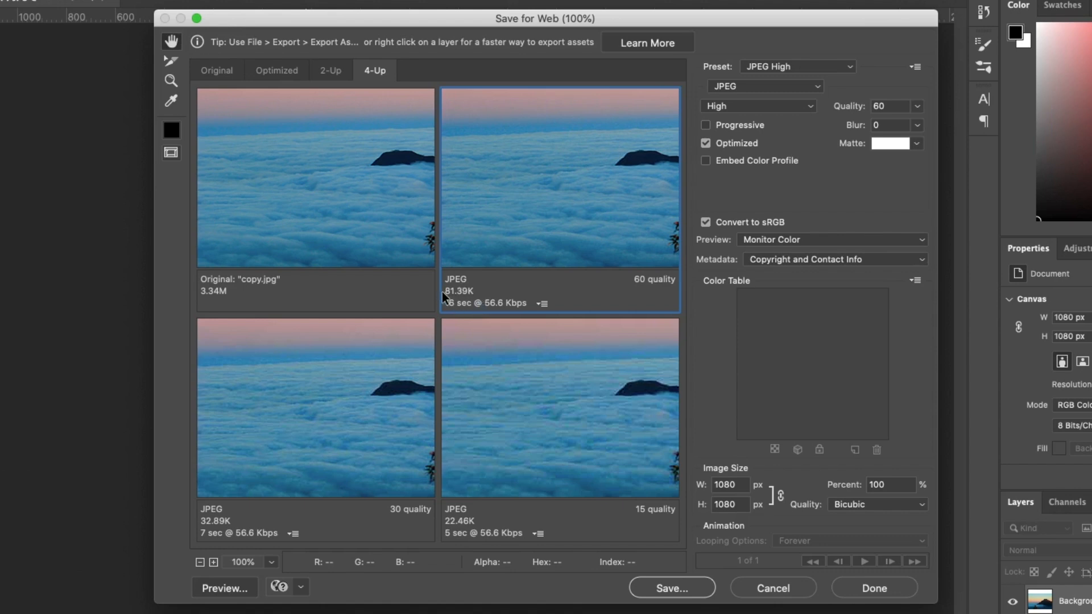
scroll(592, 165, up, 2)
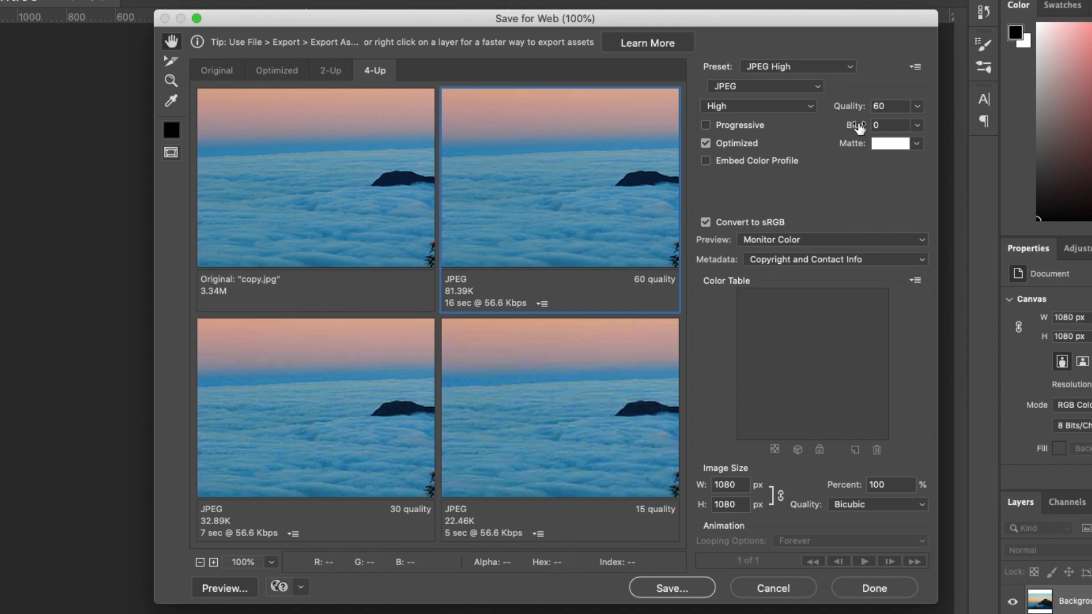
Step: Try JPEG quality 100 and 32 for the selected preview, and return the quality to 60
click(916, 107)
drag(910, 126, 925, 124)
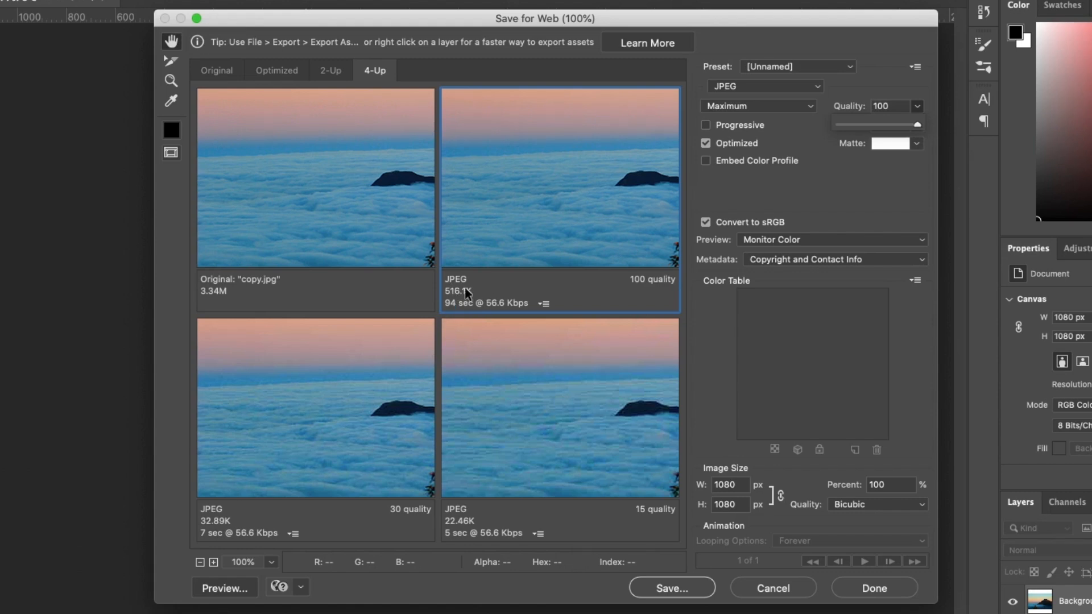
drag(917, 124, 859, 128)
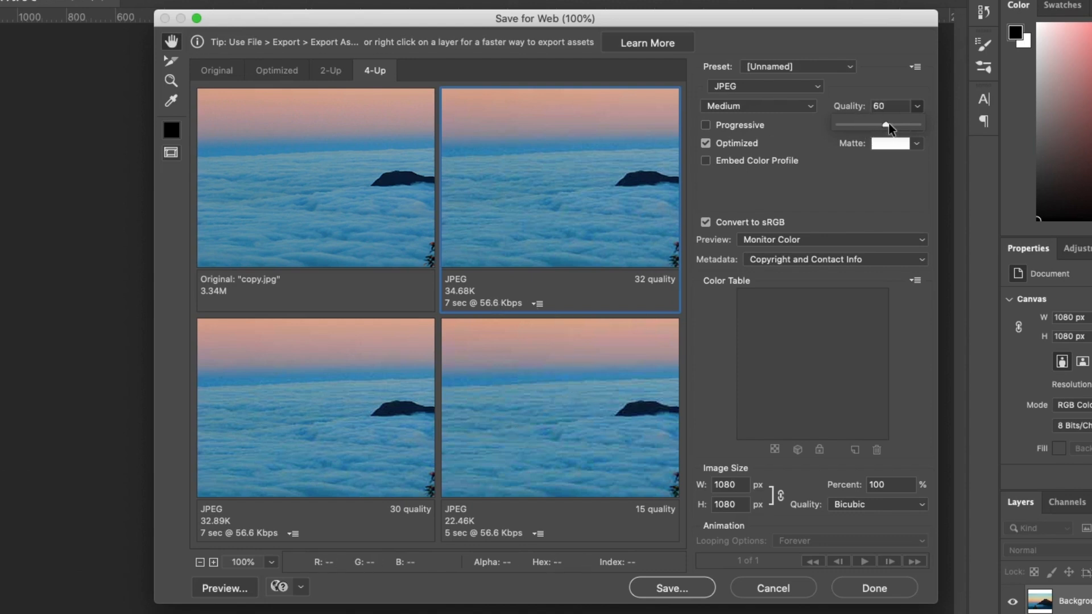
drag(889, 124, 889, 124)
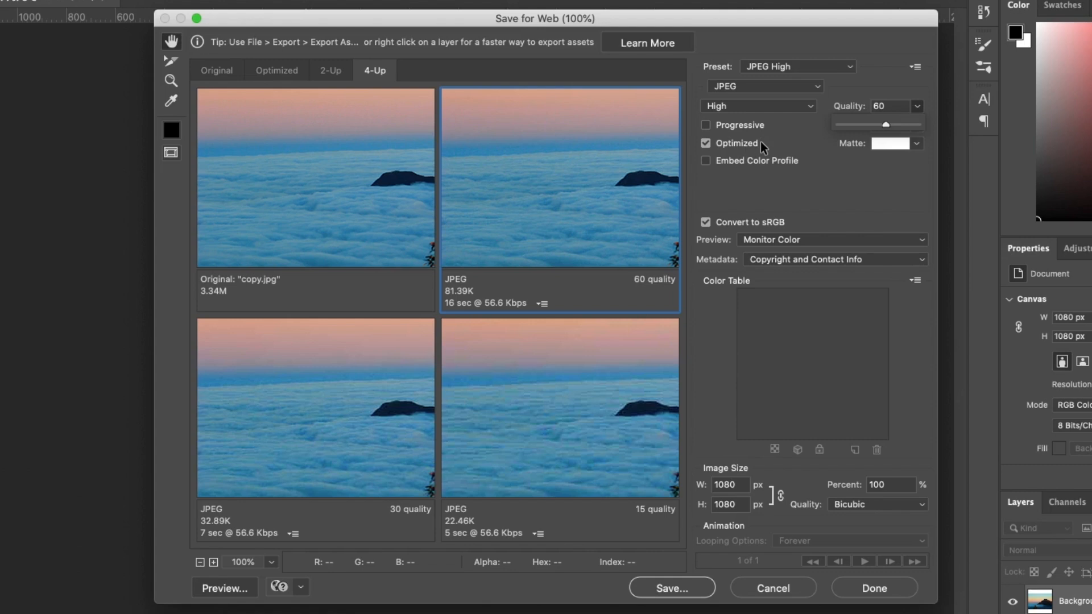
Step: Enable the Progressive option for the JPEG export
click(708, 125)
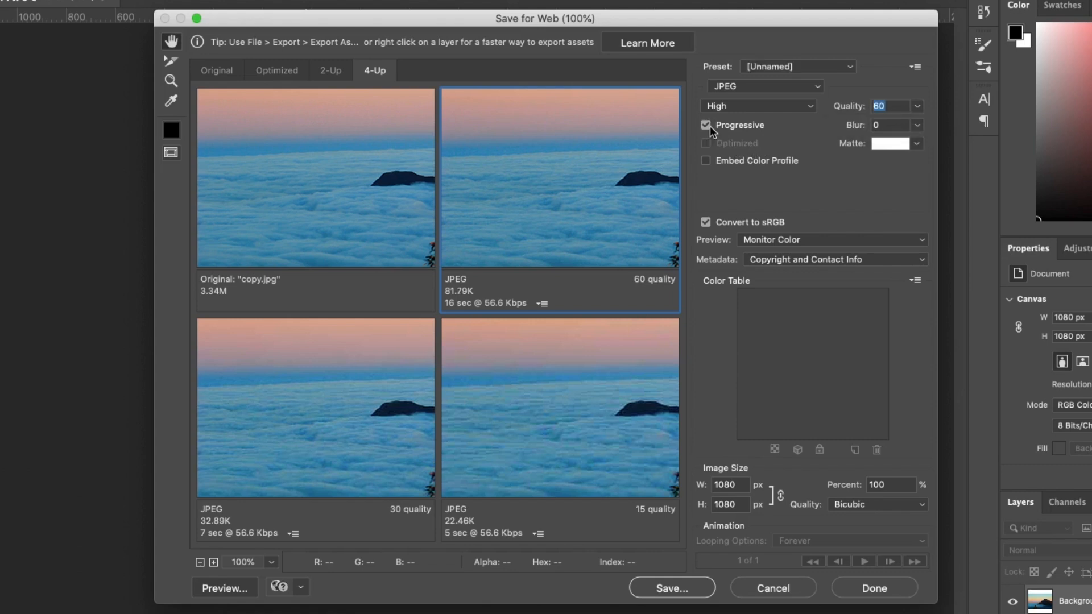
Step: Try embedding the color profile, leave it disabled, and turn off the Progressive option for the JPEG export
click(706, 161)
click(706, 161)
click(705, 125)
click(705, 124)
click(707, 123)
Step: Set the exported image's width to 200 px with the proportions linked
click(745, 485)
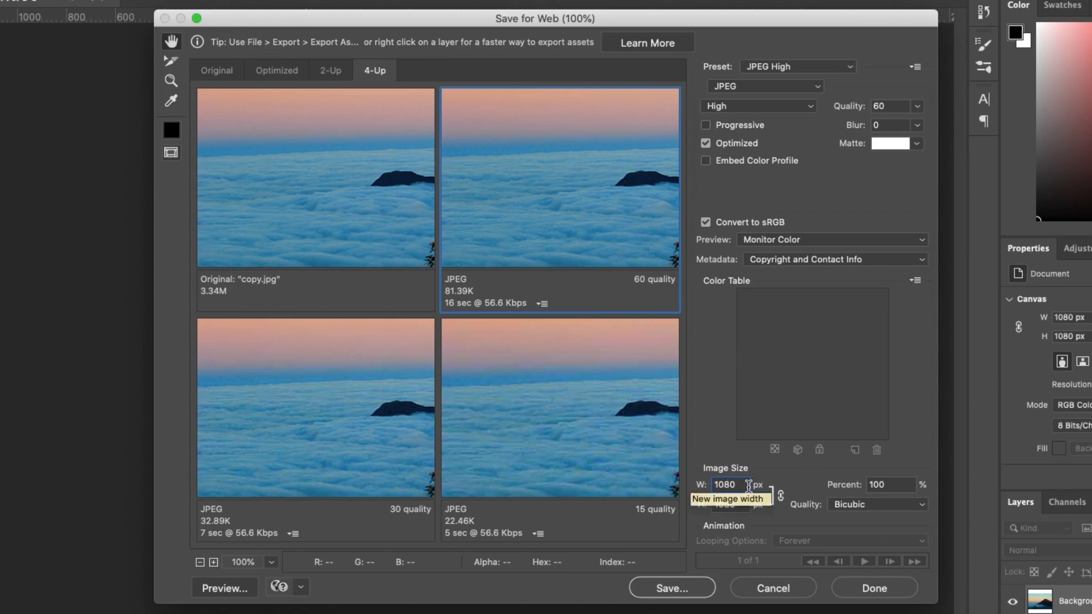
drag(748, 485, 681, 485)
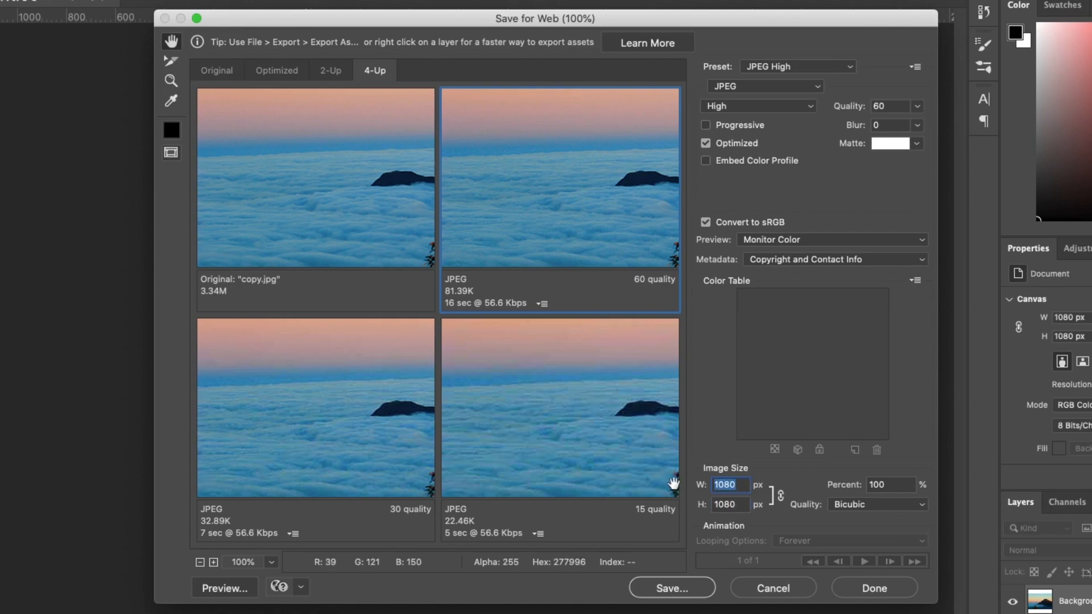
text(200)
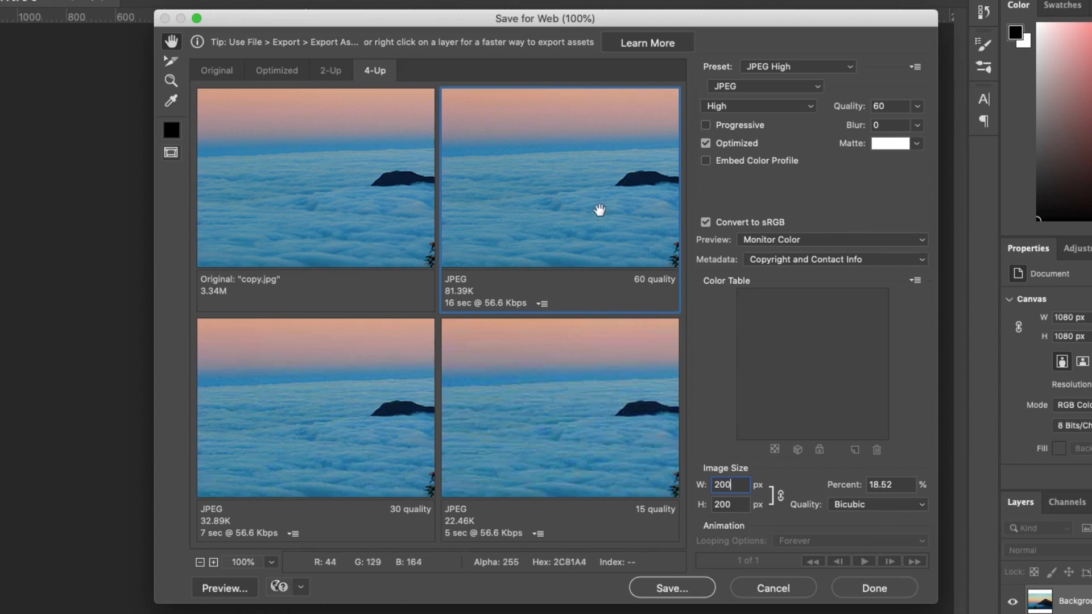
Step: Try JPEG quality 56 and 63 on the selected preview, and set the quality to 100
mouse_move(863, 113)
mouse_down()
mouse_move(835, 108)
mouse_move(865, 108)
mouse_up()
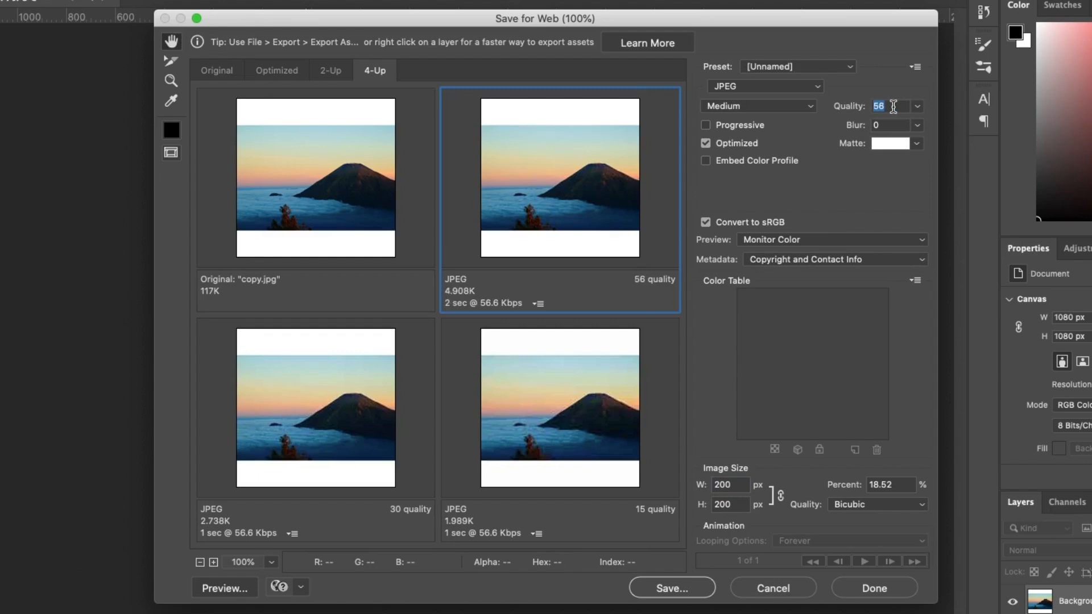
click(918, 107)
click(889, 124)
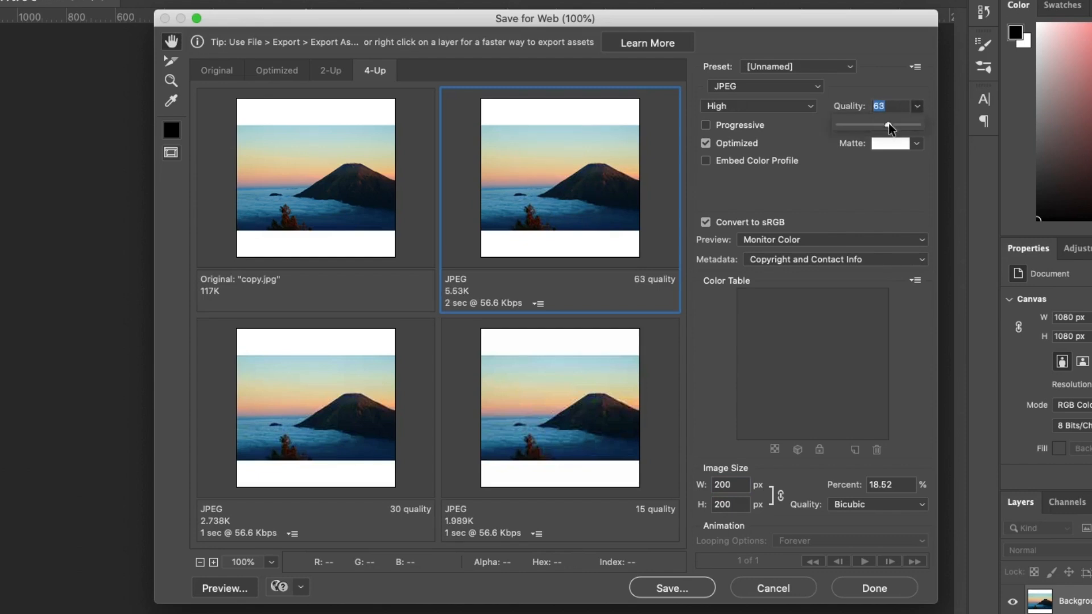
drag(890, 125, 886, 124)
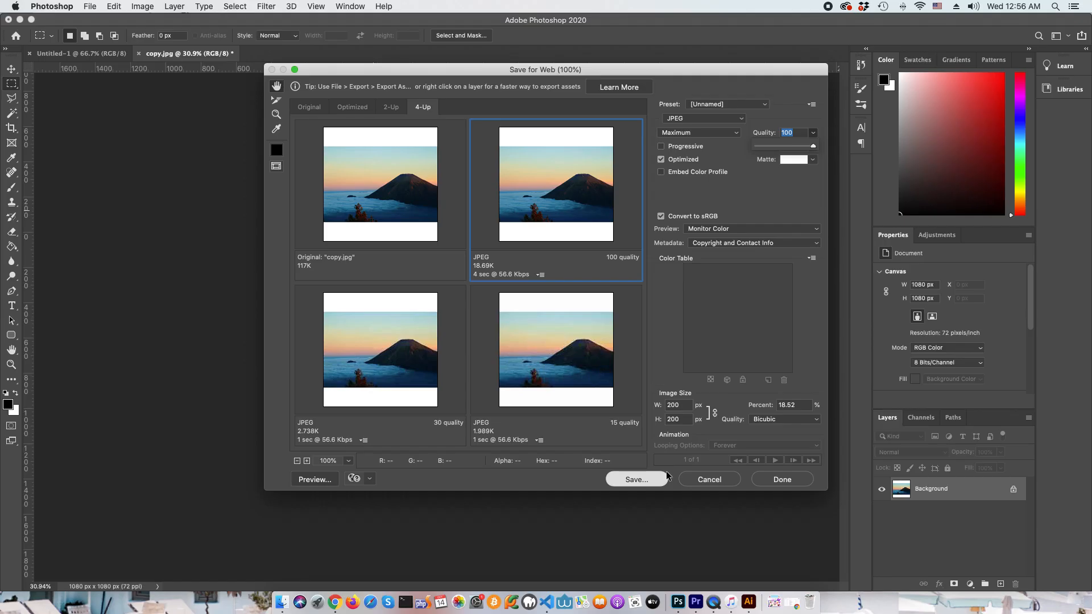
Step: Save the optimized image as copy.jpg in the references folder, replacing the existing file
click(668, 588)
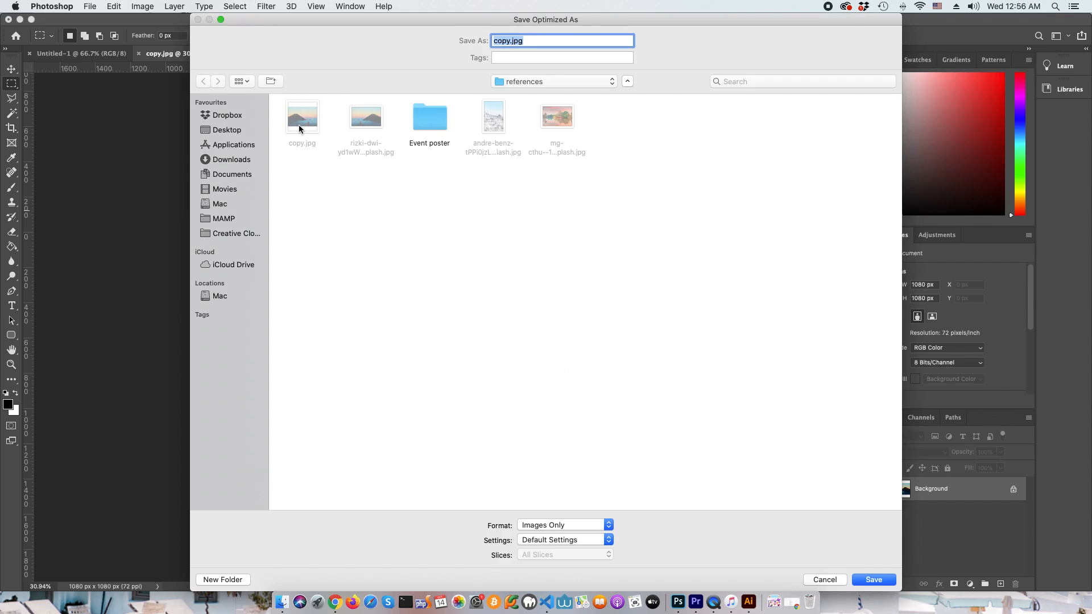
click(299, 128)
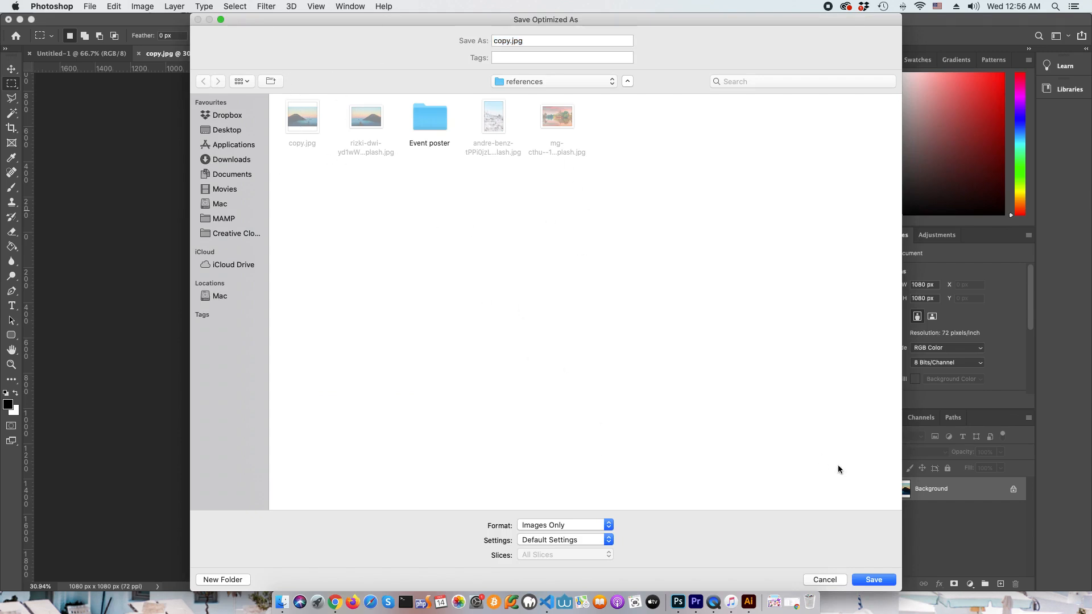
click(873, 580)
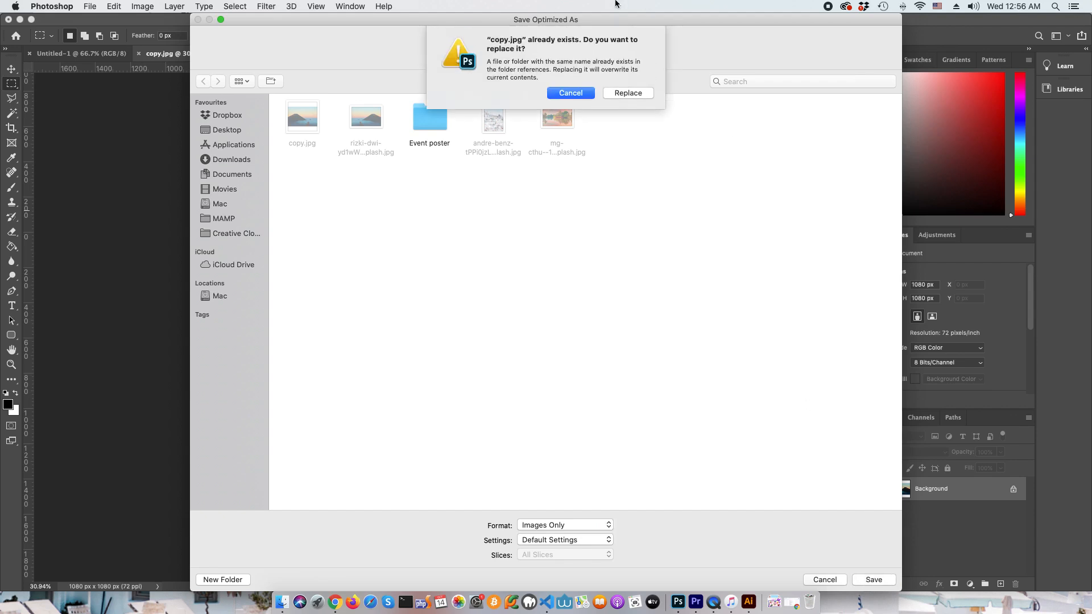
click(628, 95)
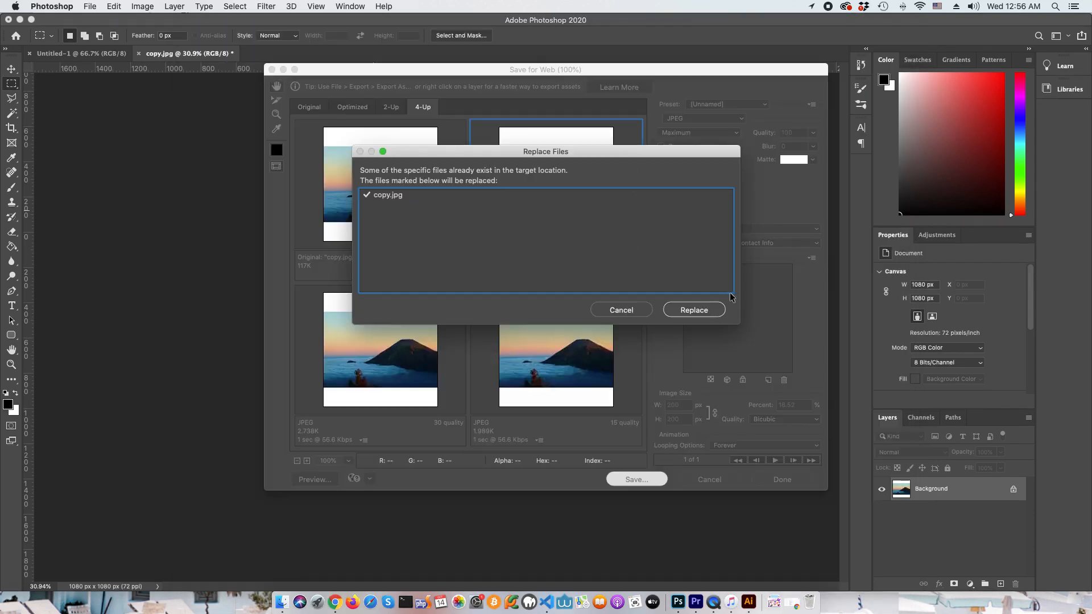
click(709, 310)
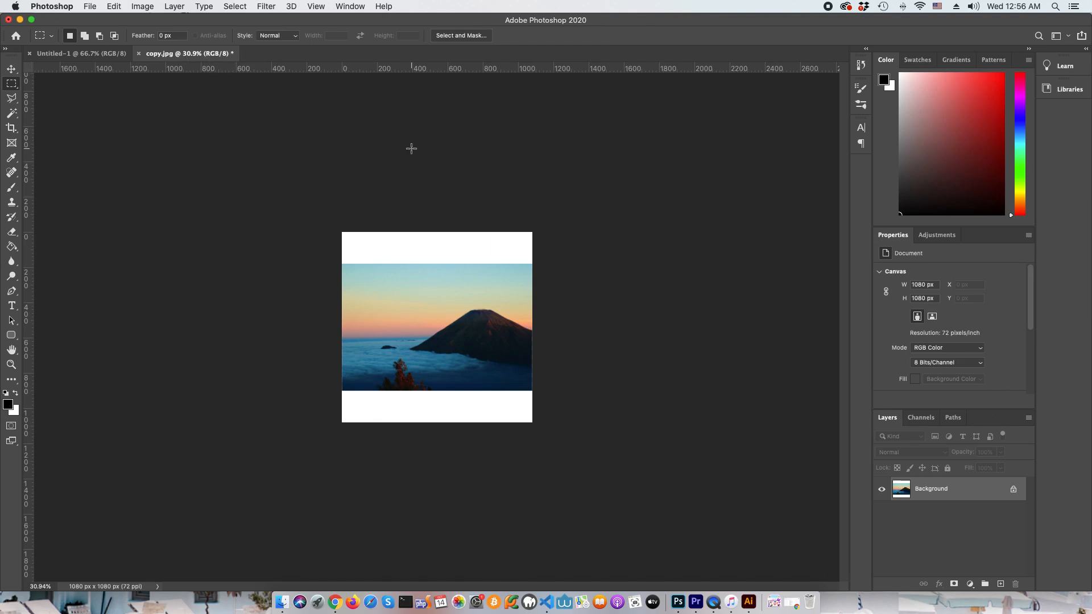
Step: Switch to Finder to check the file size and dimensions of the exported copy.jpg, and return to Photoshop
key(ctrl+Right)
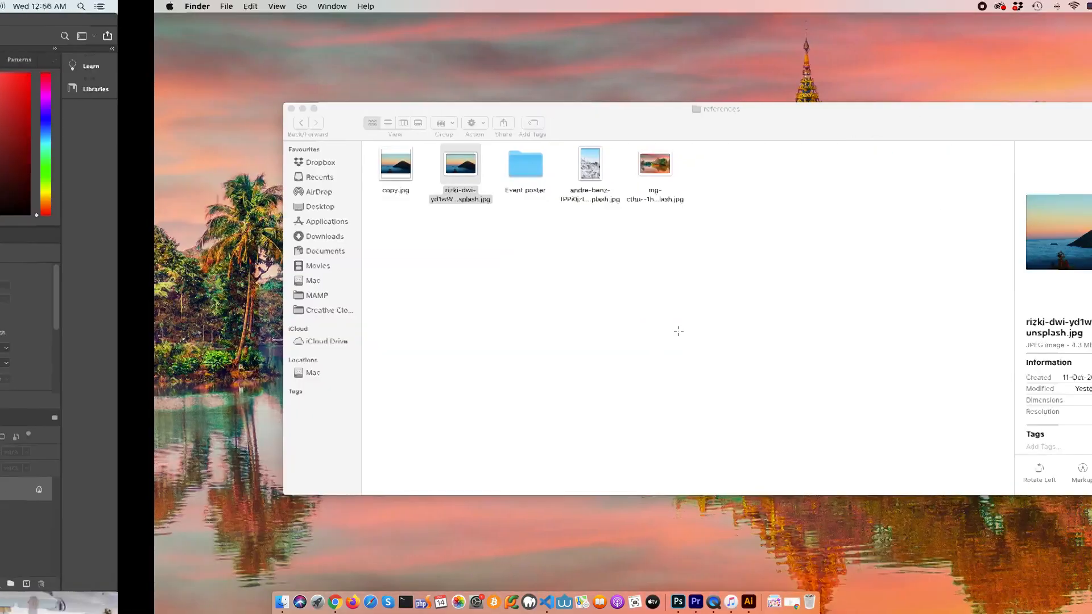
click(238, 175)
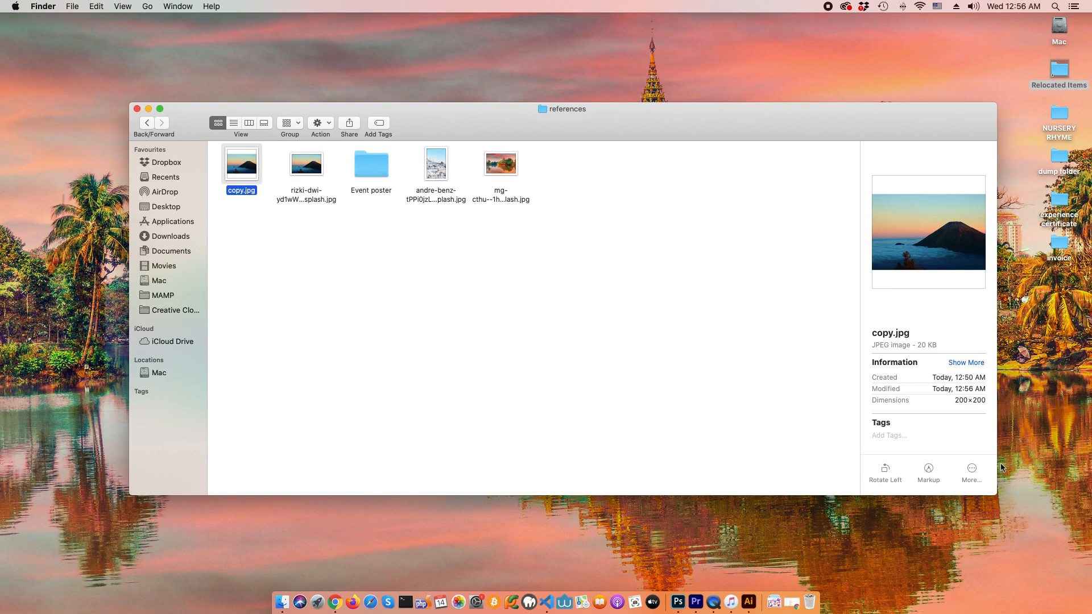
key(ctrl+Left)
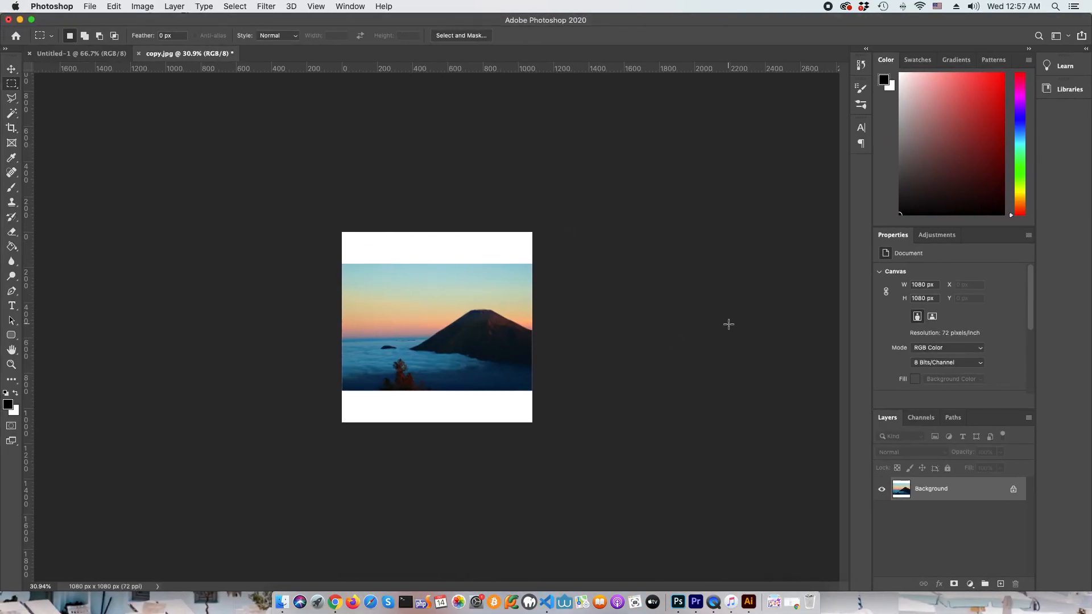
Step: Save the open copy.jpg document, and compare its file details with the original mountain photo in Finder
key(super+s)
key(ctrl+Right)
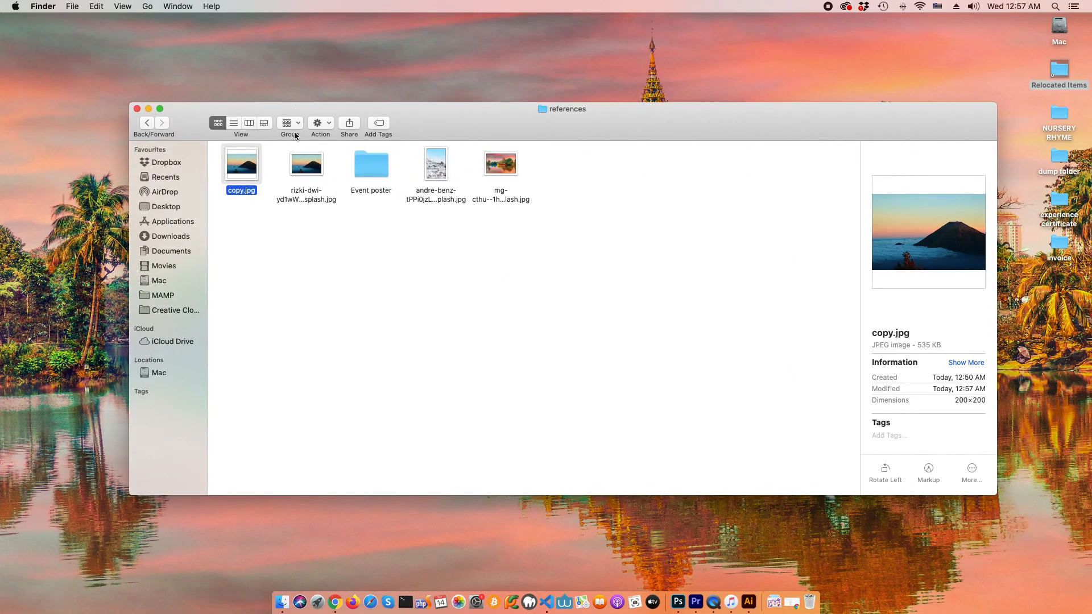
click(306, 180)
click(307, 171)
click(247, 167)
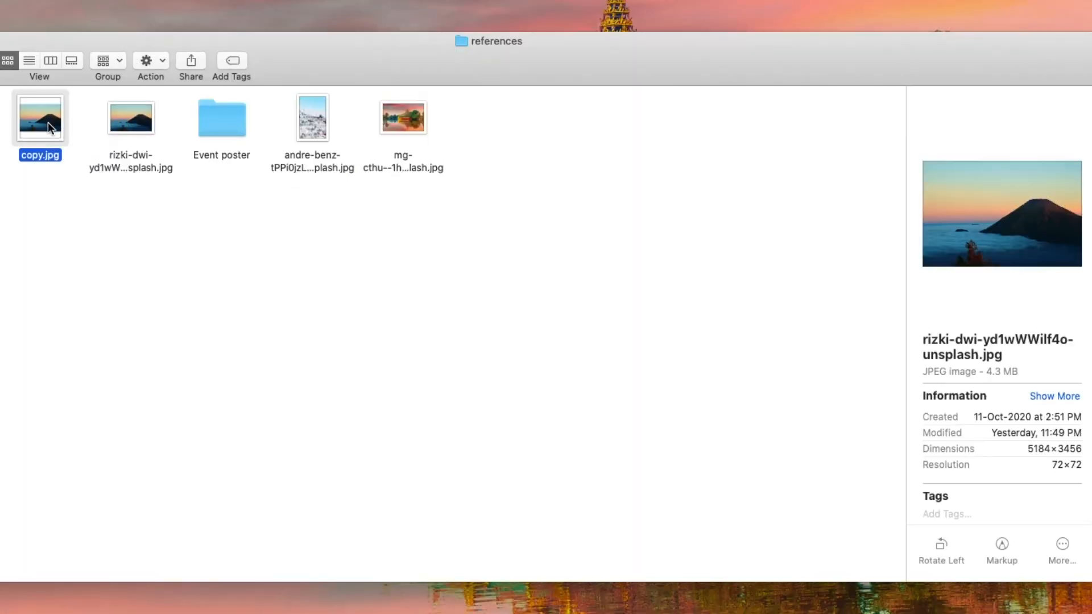